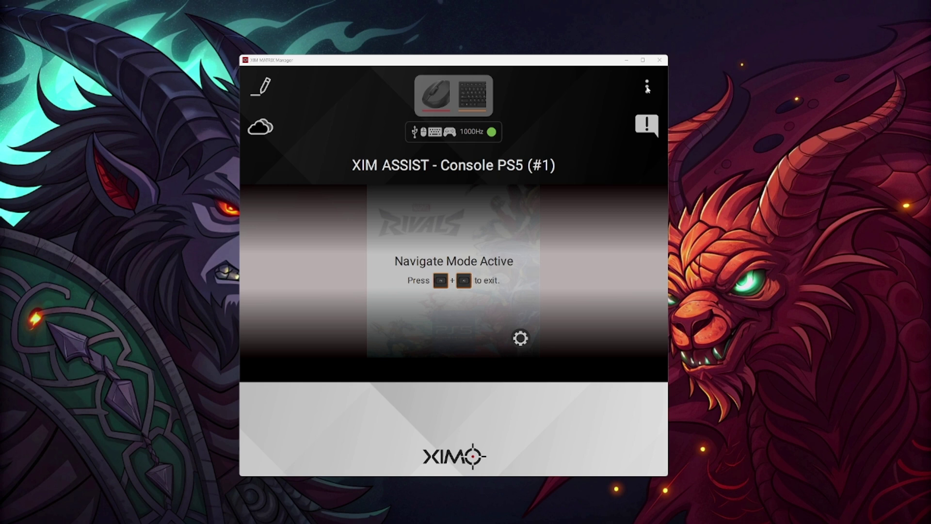
Start a new config from the three-dot menu's NEW CONFIG option
click(647, 88)
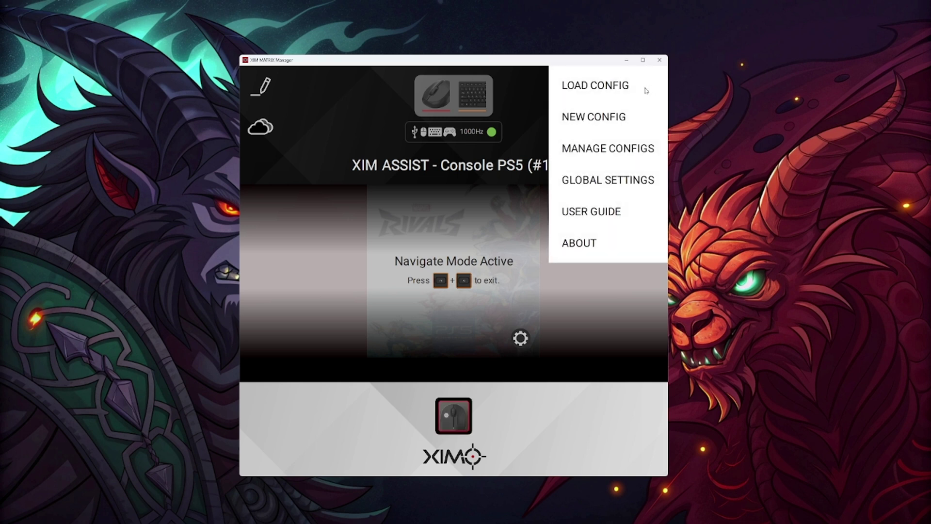
click(588, 117)
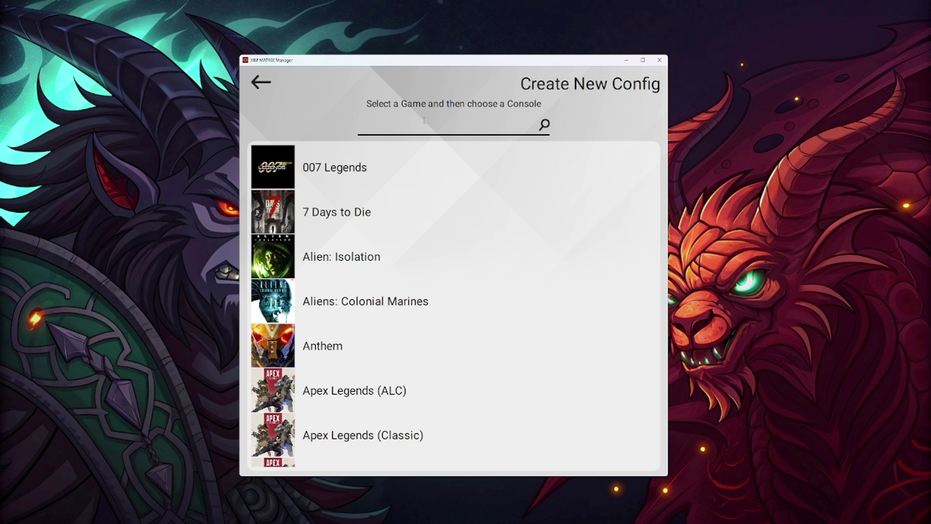
scroll(401, 258, down, 12)
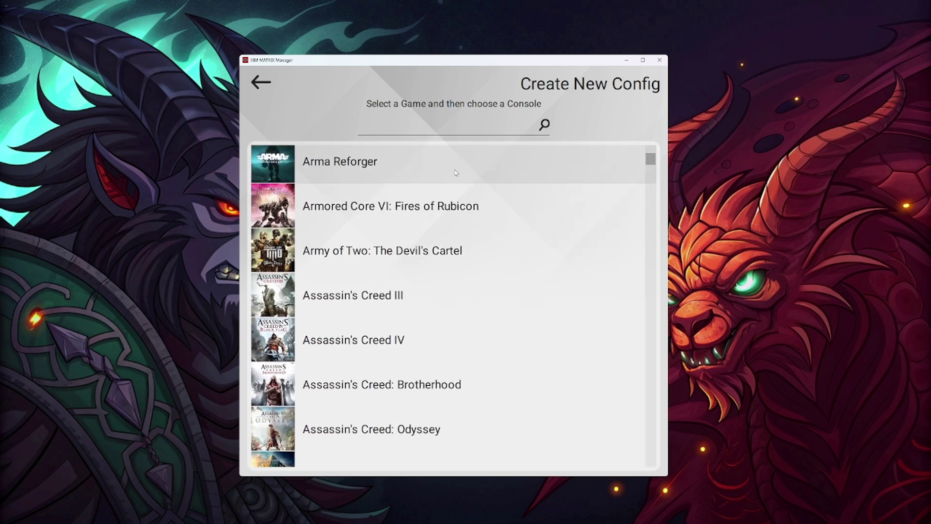
scroll(449, 237, down, 5)
scroll(443, 237, up, 8)
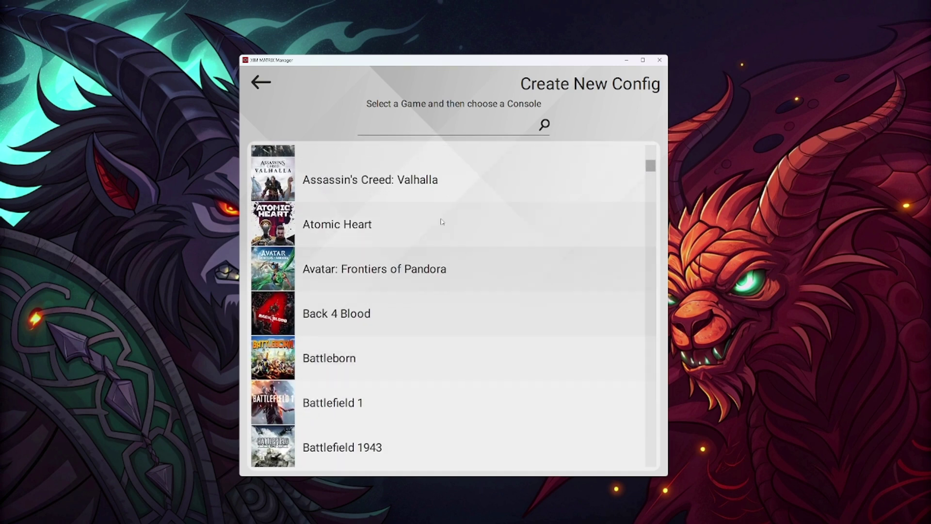
scroll(450, 224, up, 4)
Search the game list for 'Mar' and pick Marvel Rivals
click(431, 122)
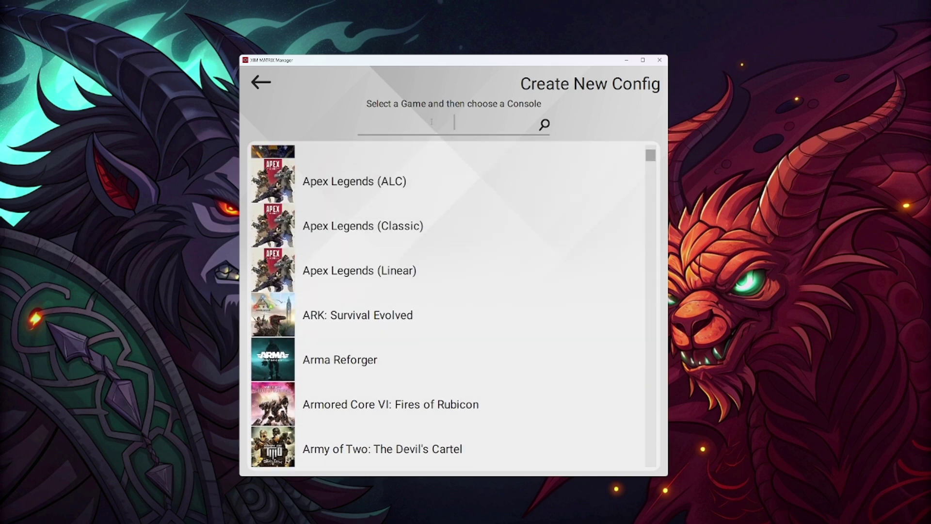
text(Mar)
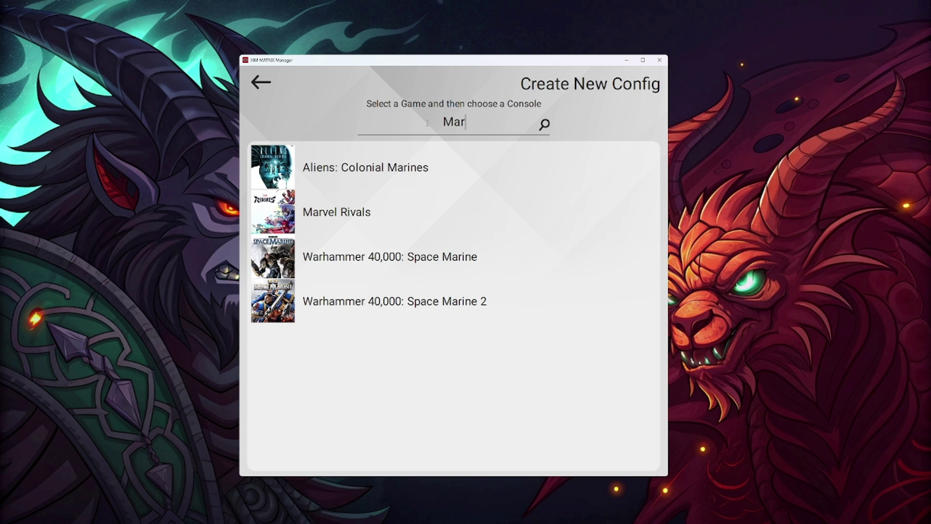
click(371, 209)
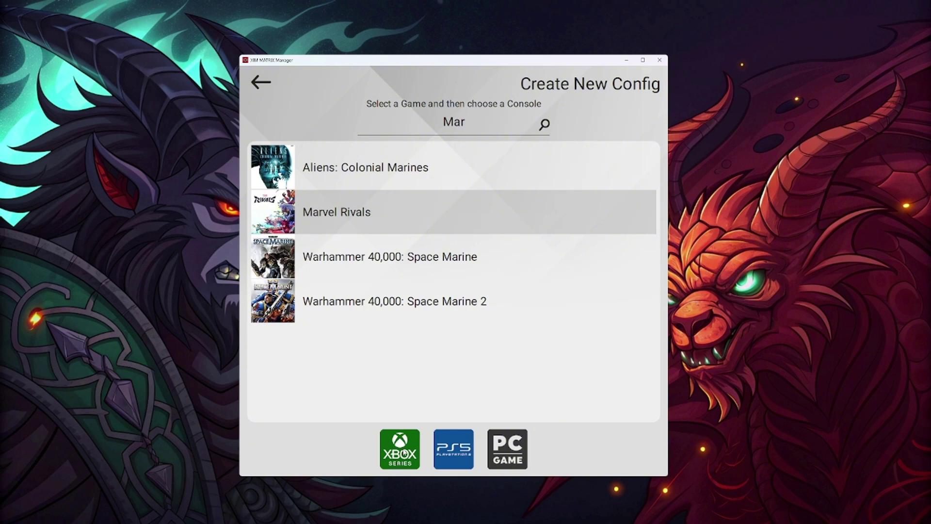
Choose Xbox Series as the console and move the output mapping toward Mouse, Keyboard, Controller
click(404, 452)
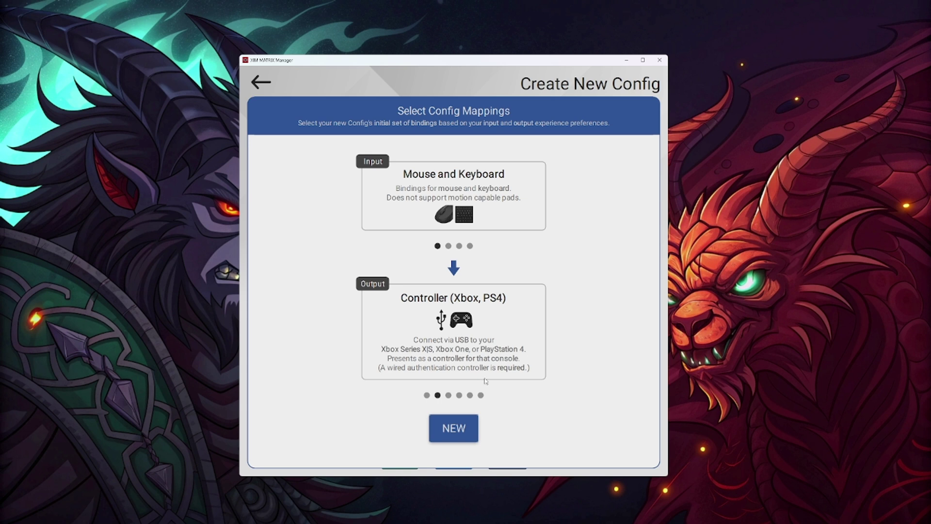
click(482, 396)
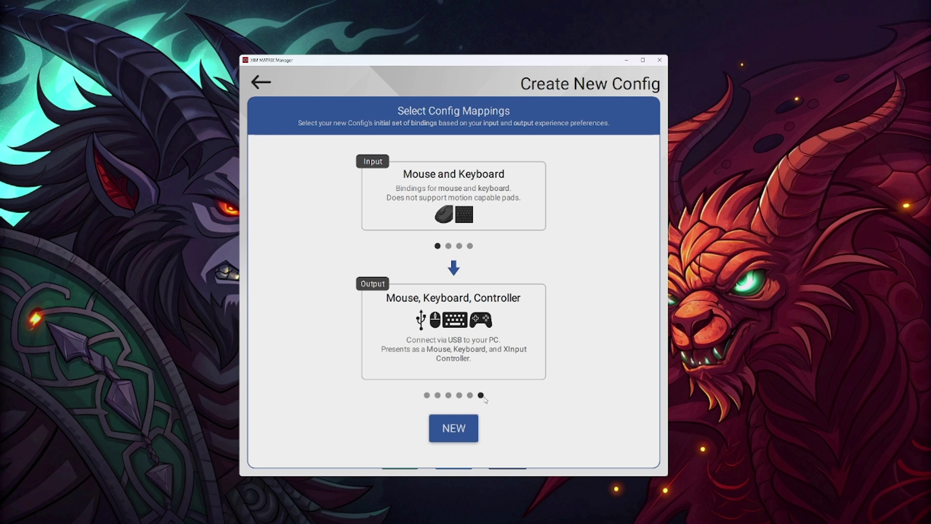
Create the config with Mouse and Keyboard input and Mouse, Keyboard, Controller output
click(452, 433)
click(454, 433)
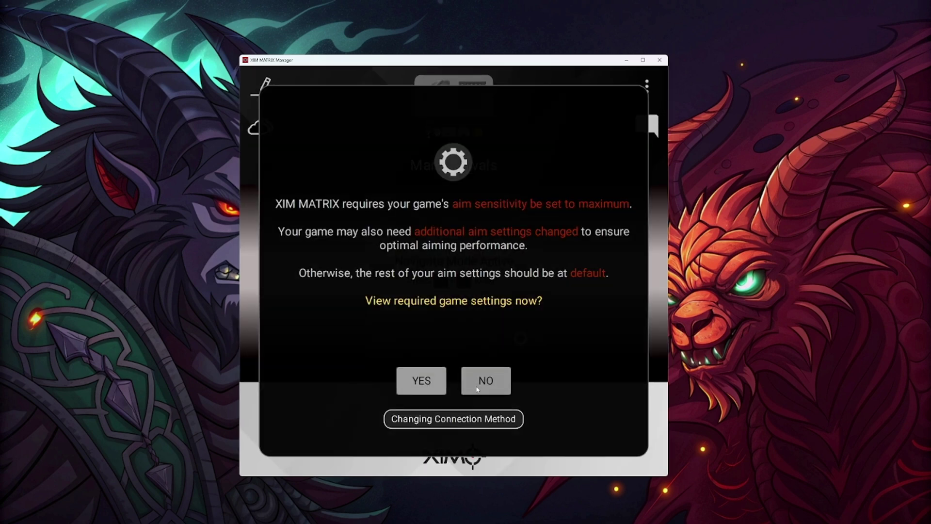
Decline the game-settings prompt, open Marvel Rivals in Edit Config, and dismiss the notice
click(495, 381)
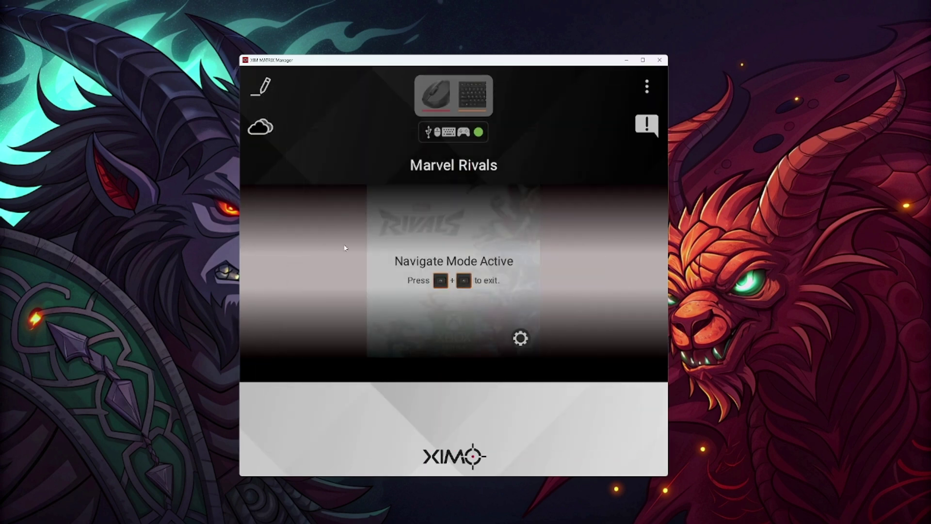
click(263, 87)
click(467, 388)
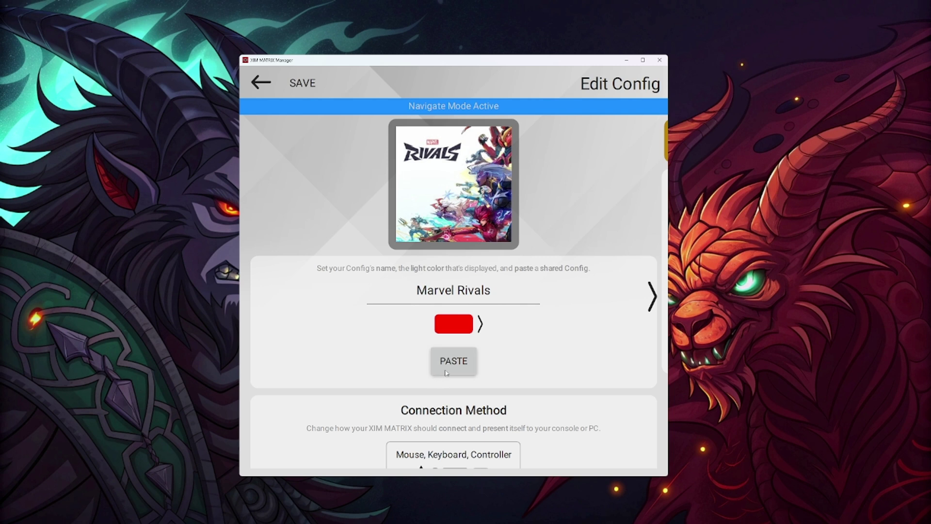
Paste a Full Config as XIM ASSIST - Console PS5 (#1) and save it
click(454, 364)
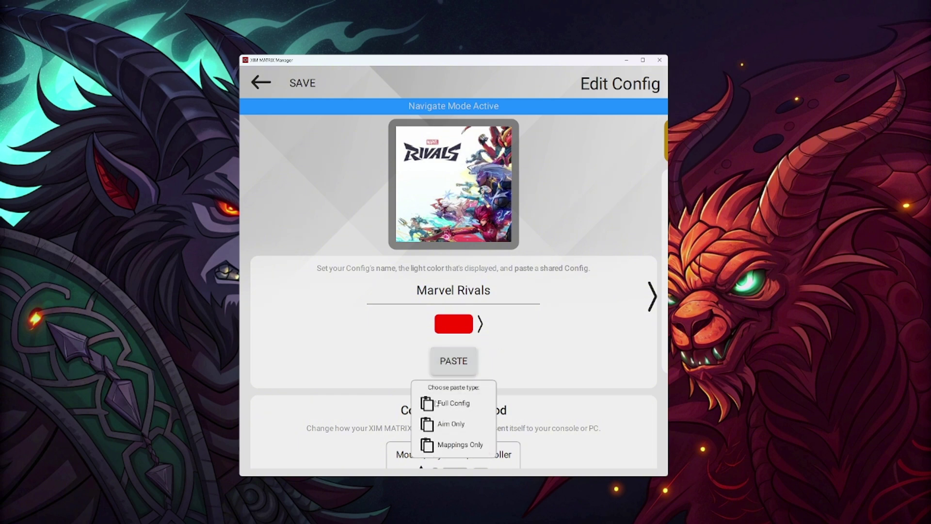
click(456, 404)
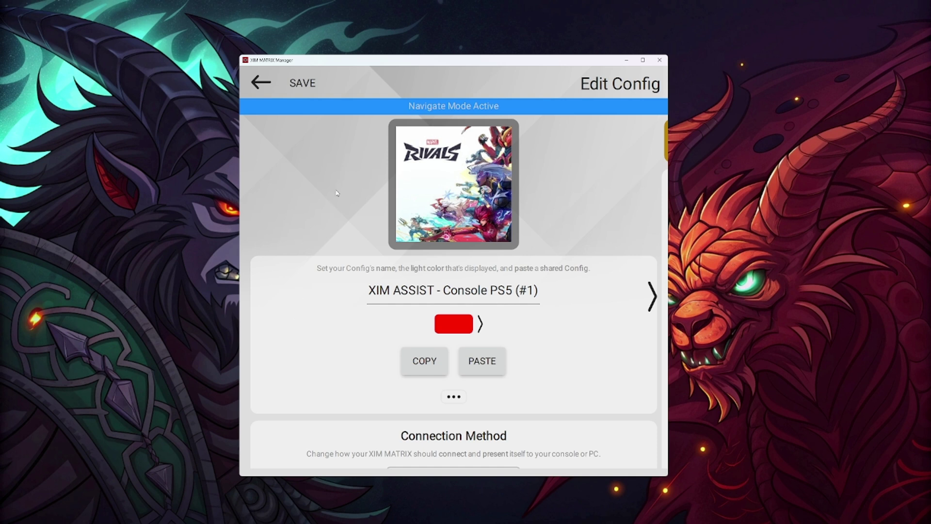
click(304, 86)
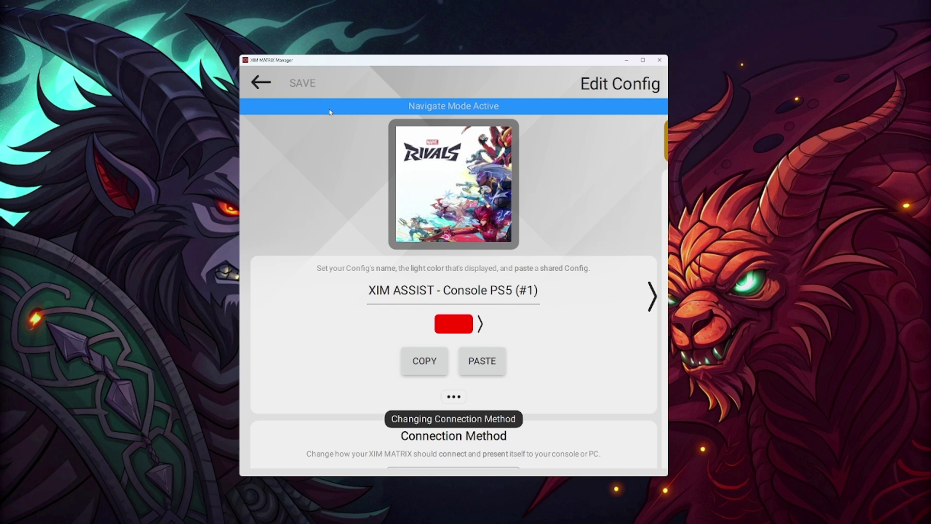
scroll(485, 416, down, 2)
scroll(484, 417, down, 1)
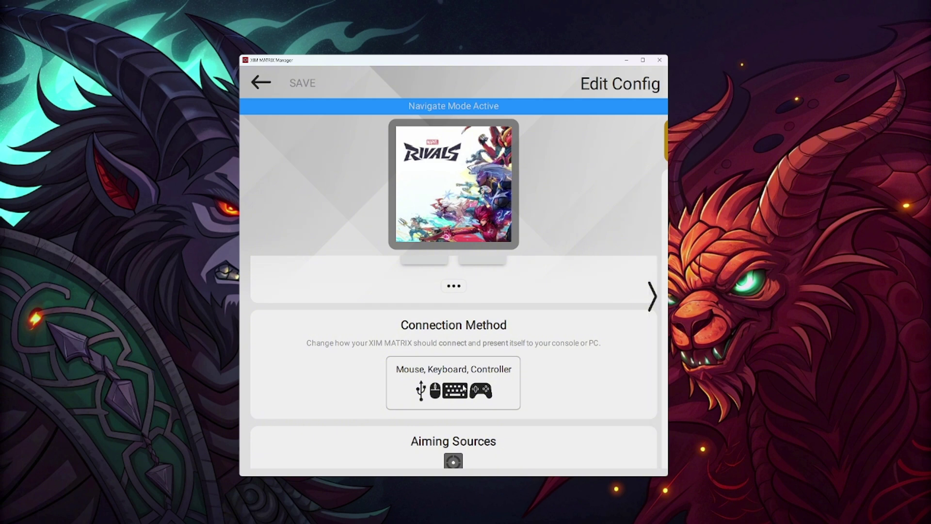
Cycle the connection method through Mouse and Keyboard, PC, PS5 and Xbox/PS4 to Controller (PC)
click(438, 381)
click(375, 209)
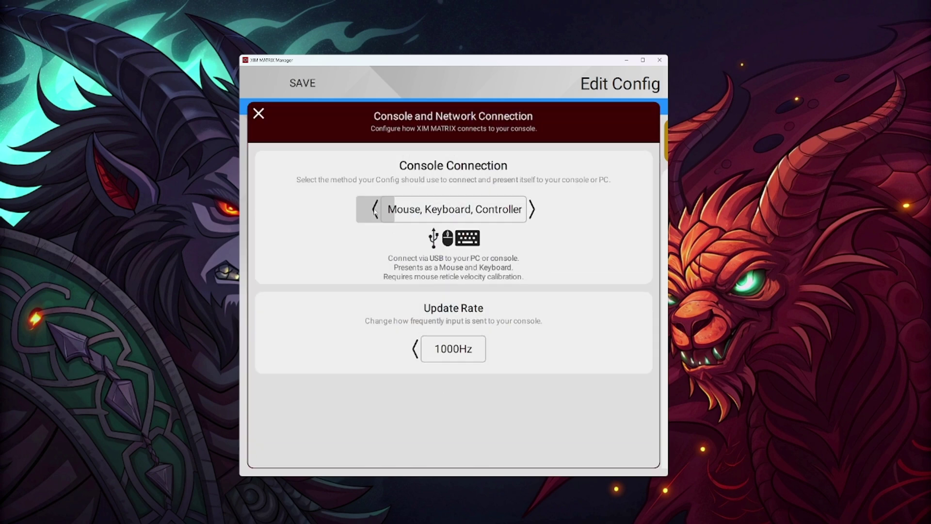
click(375, 209)
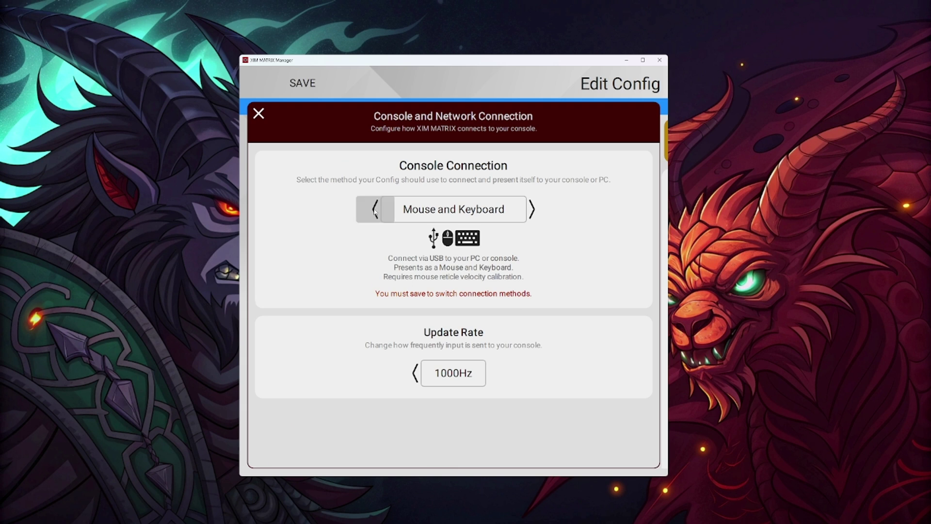
click(375, 209)
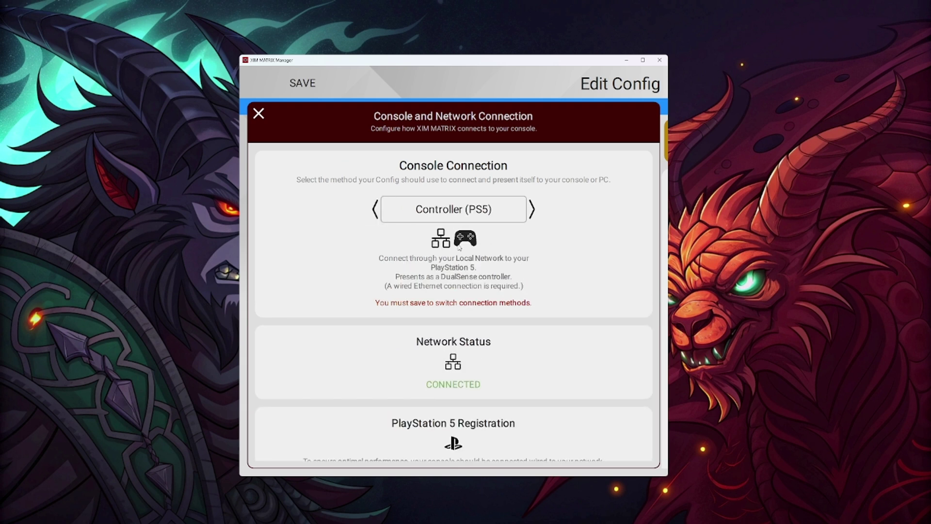
scroll(456, 301, down, 4)
scroll(462, 340, down, 2)
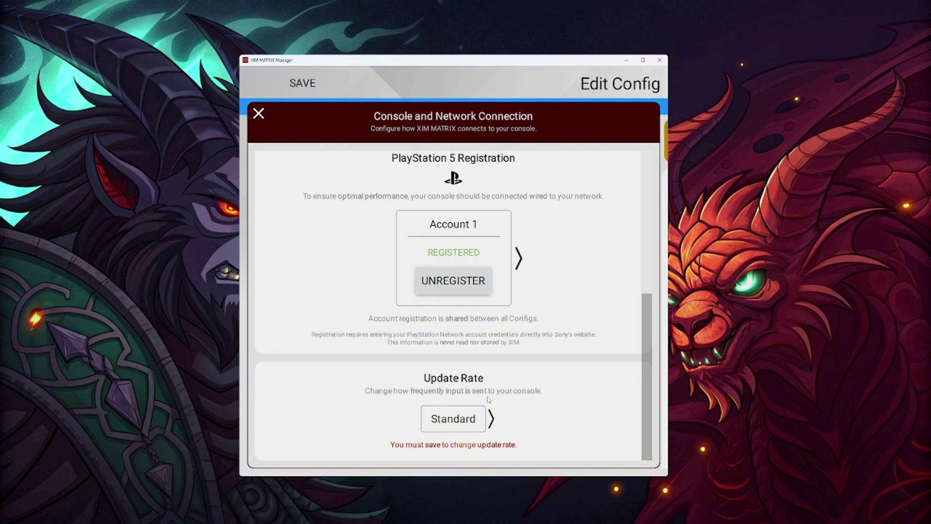
scroll(444, 402, up, 8)
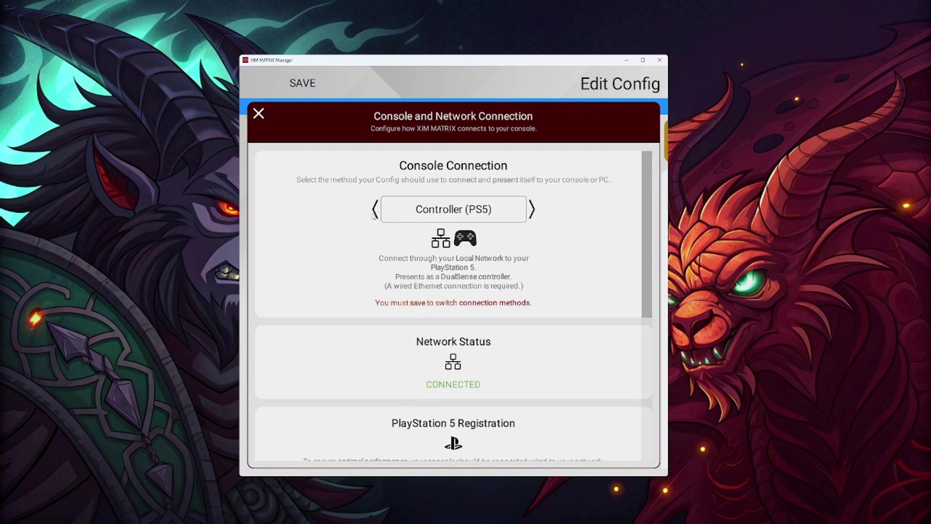
click(374, 213)
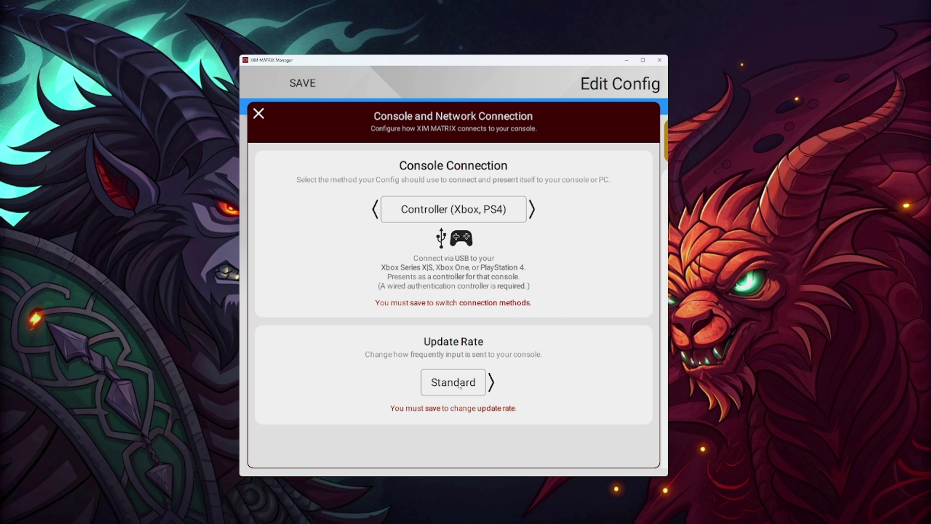
click(532, 209)
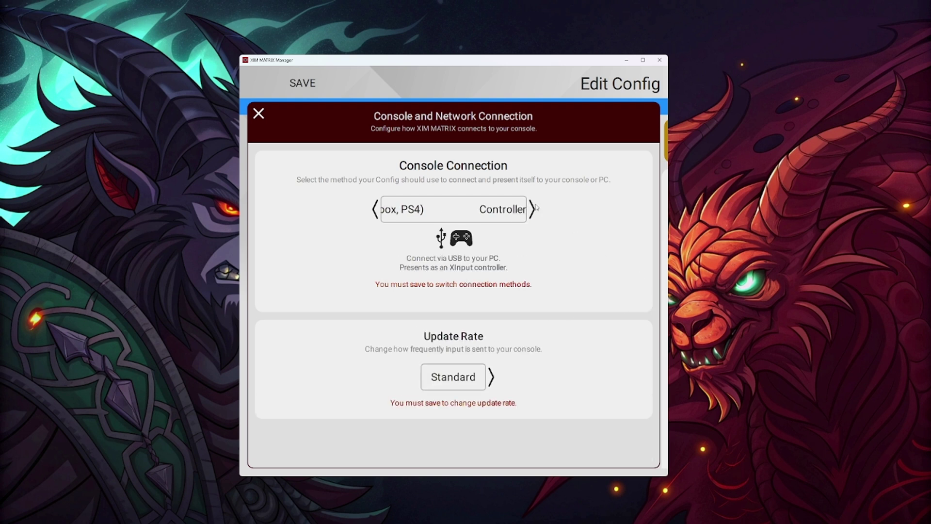